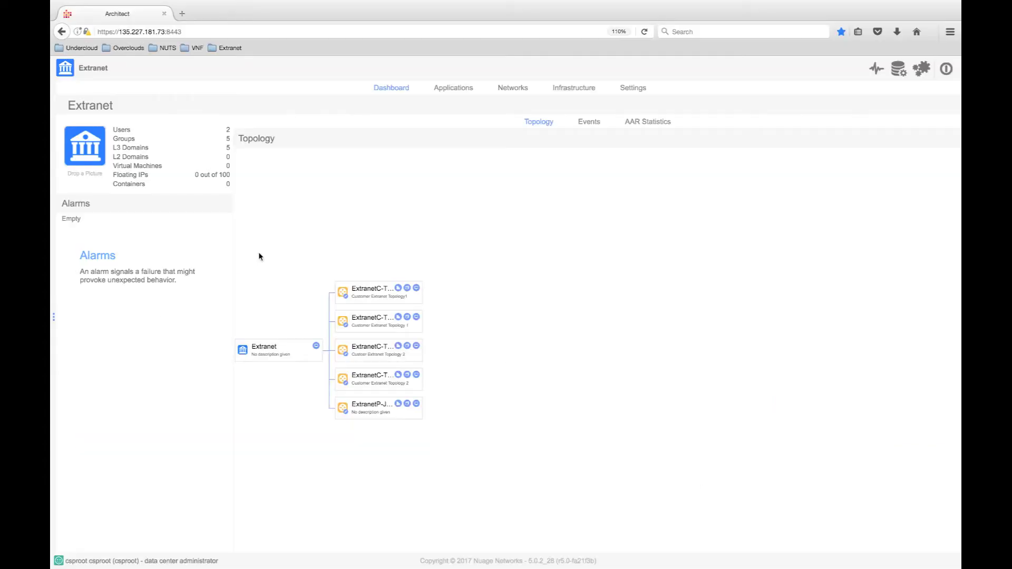
Open the Networks section's Layer 3 Domains list.
left_click(511, 88)
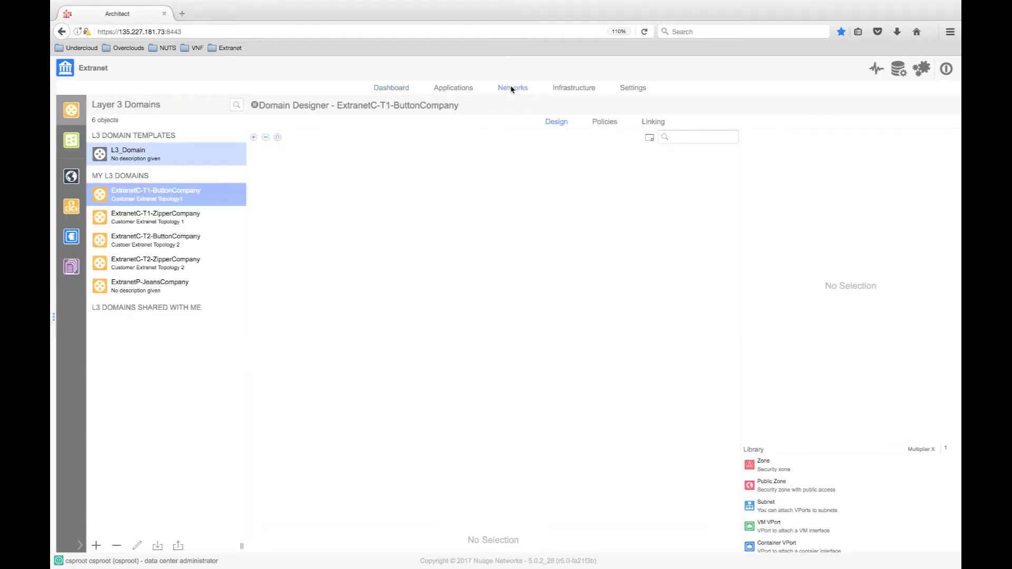
Review the ExtranetP-JeansCompany and ExtranetC-T1-ZipperCompany designs, then reopen ExtranetC-T1-ButtonCompany.
left_click(179, 287)
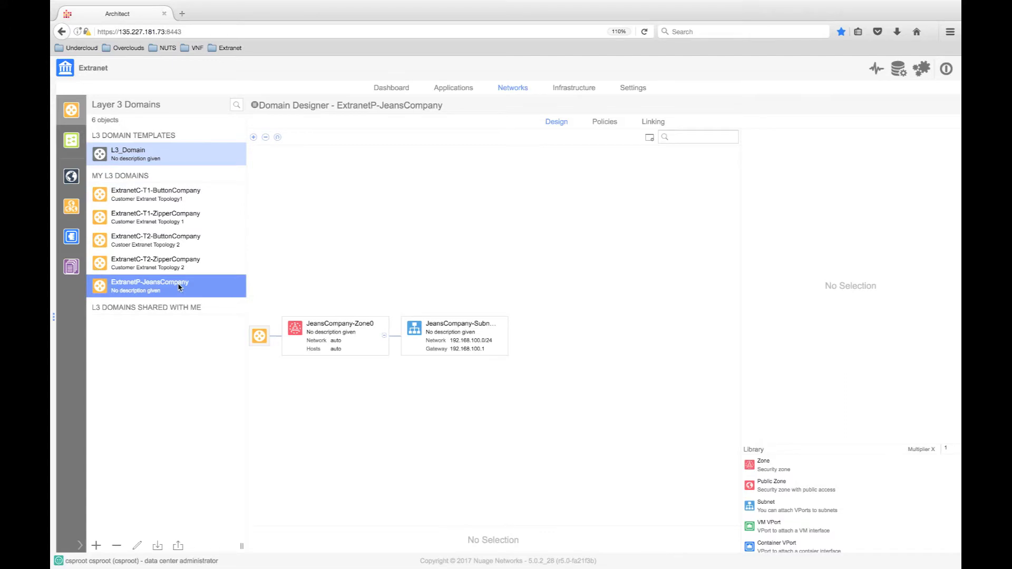
left_click(175, 218)
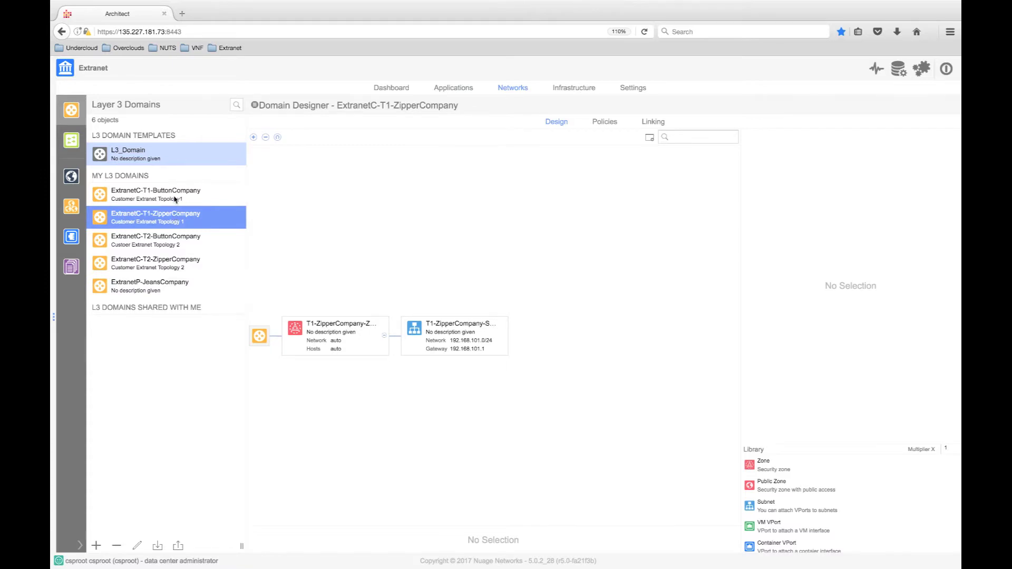
left_click(175, 199)
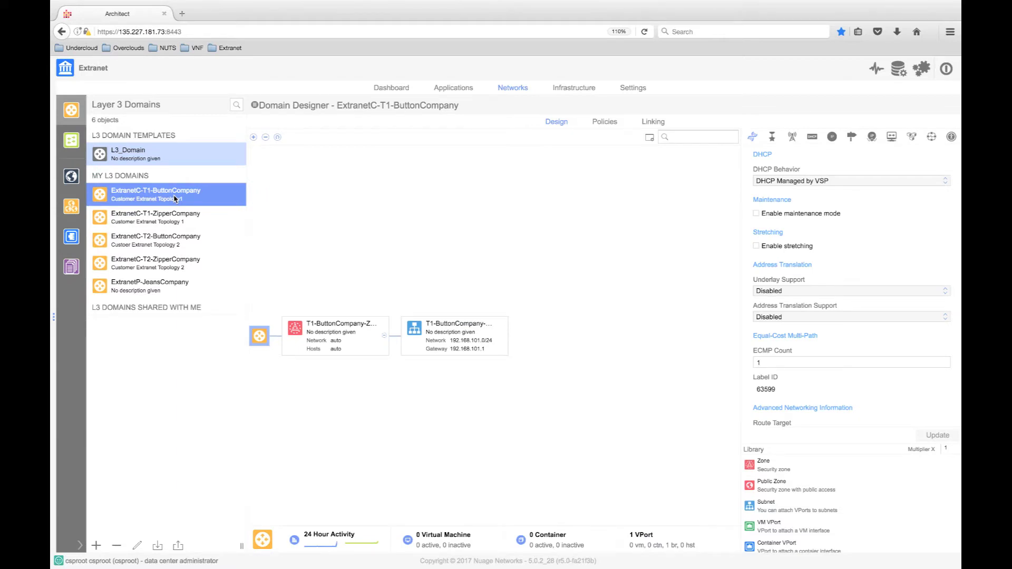
Add and confirm an Overlay Address Translation static route for 192.168.100.0/24 on ButtonCompany.
left_click(853, 139)
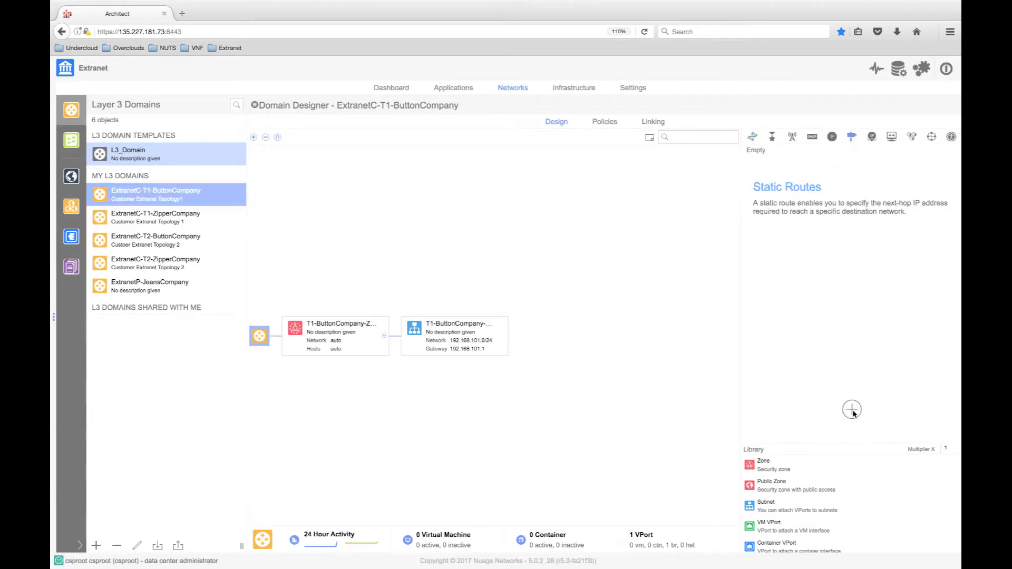
left_click(853, 411)
left_click(821, 432)
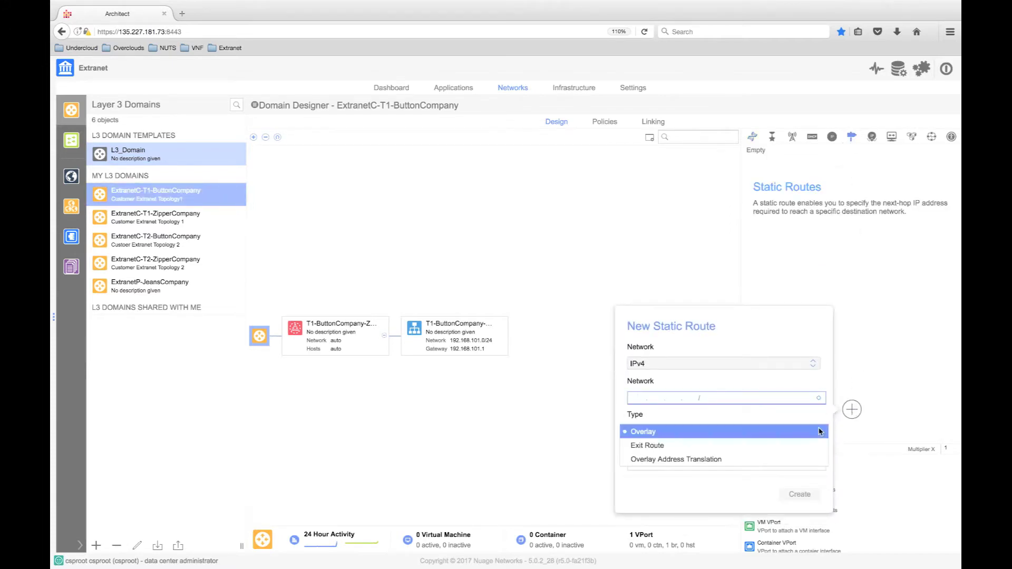
left_click(809, 459)
type("192.168.100.0/24")
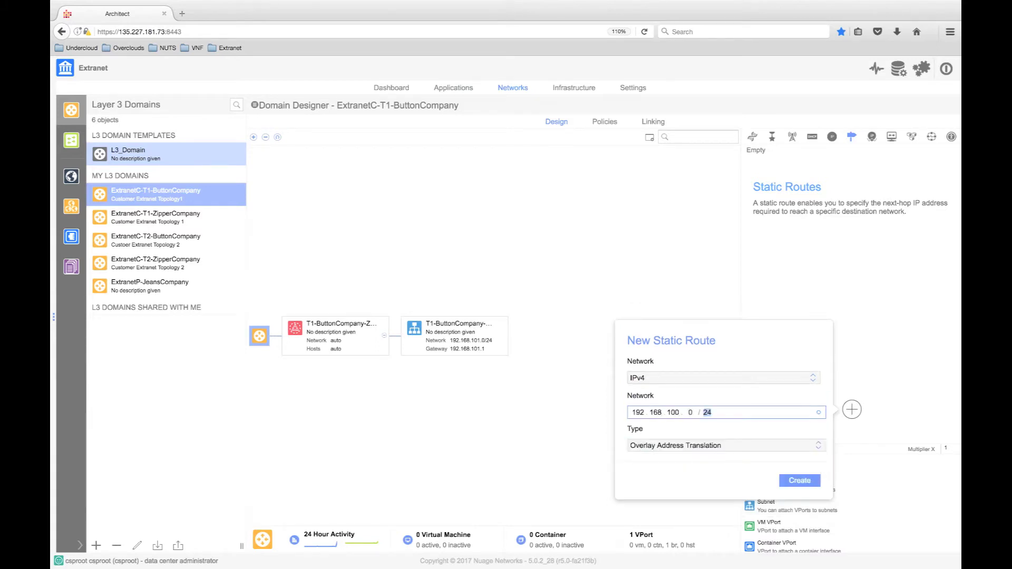
left_click(799, 481)
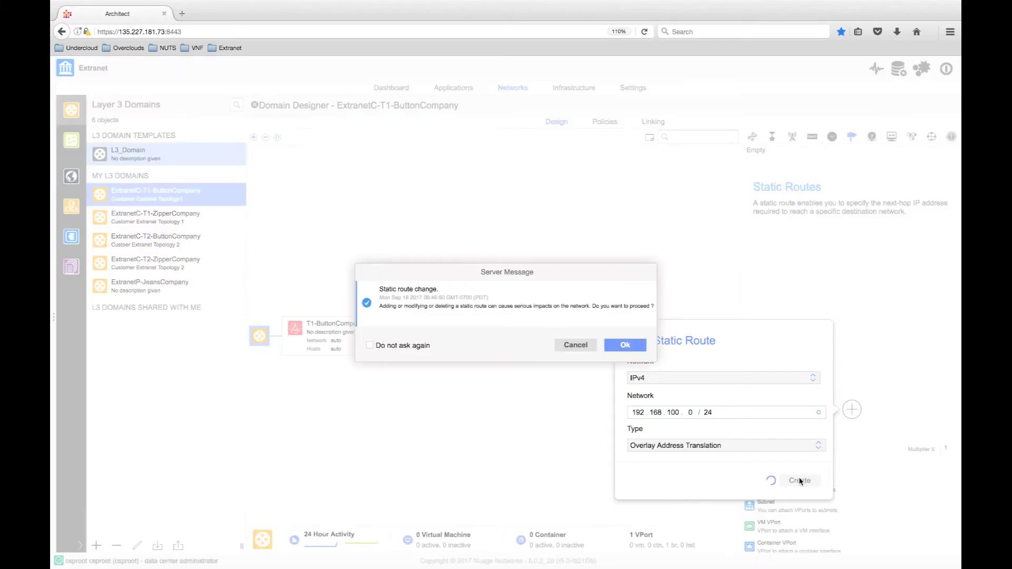
left_click(627, 346)
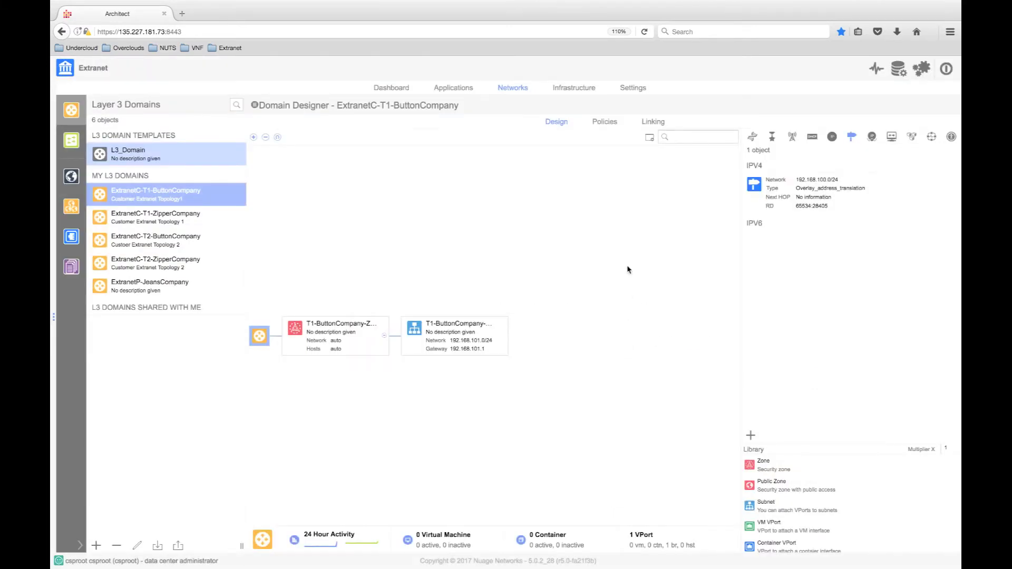
Create an Overlay Address Translation link from ExtranetC-T1-ButtonCompany to ExtranetP-JeansCompany.
left_click(654, 122)
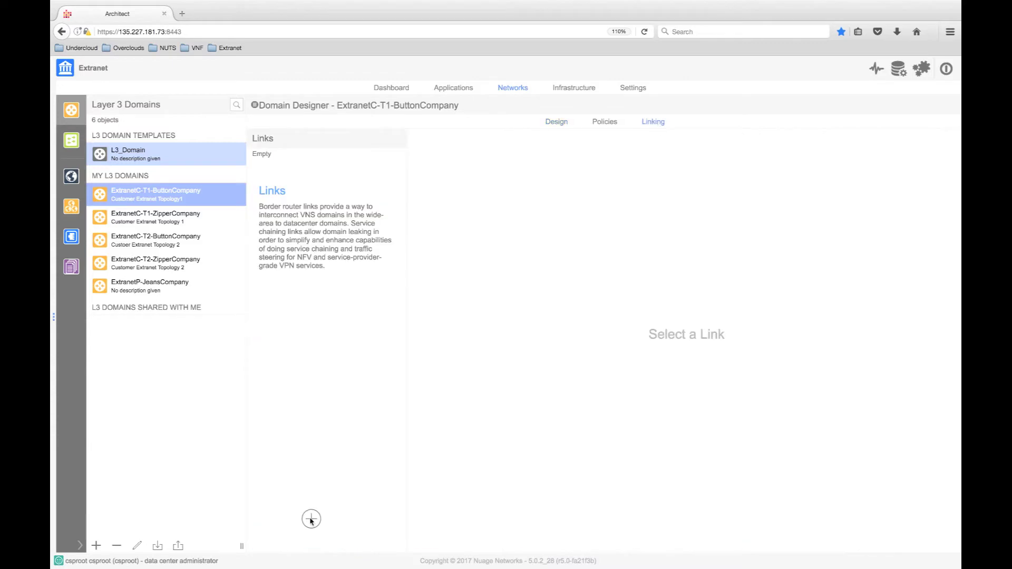
left_click(311, 519)
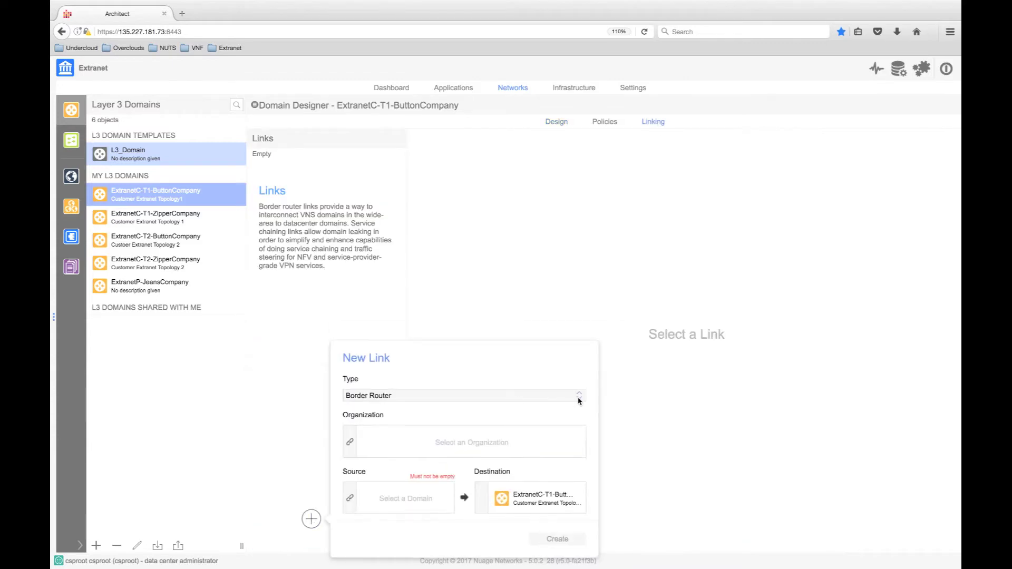
left_click(579, 399)
left_click(572, 411)
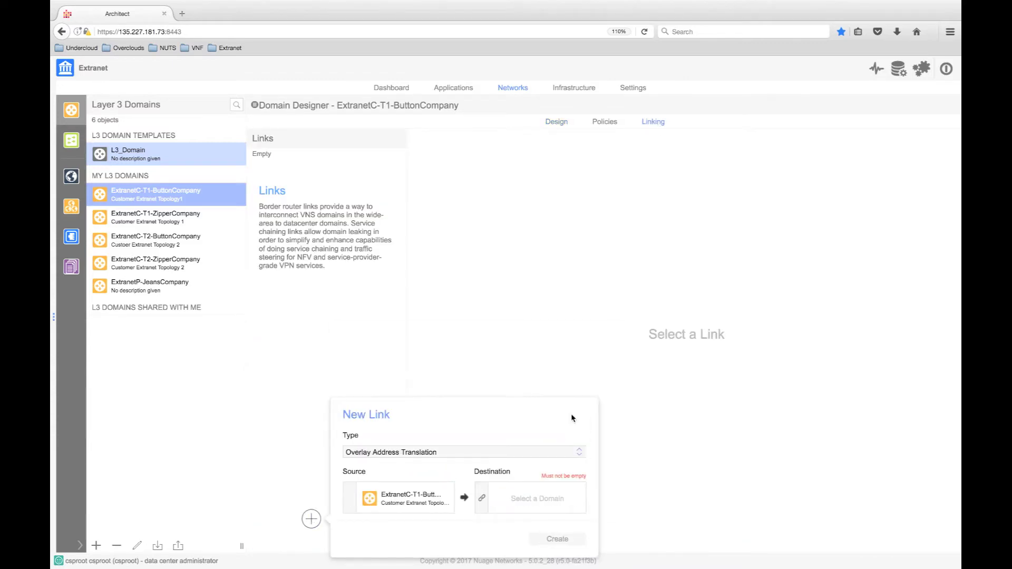
left_click(483, 499)
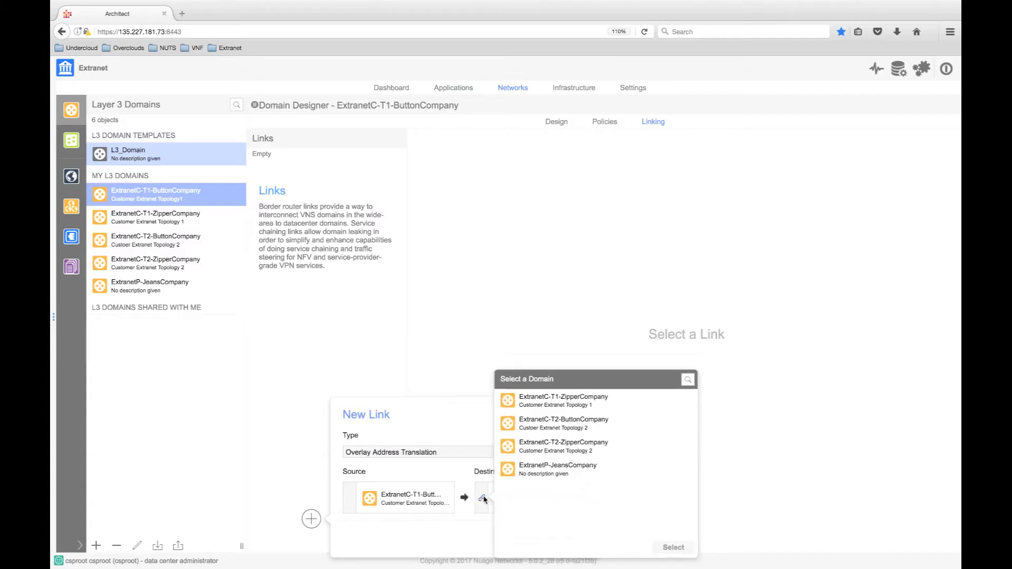
left_click(543, 472)
left_click(668, 548)
left_click(580, 539)
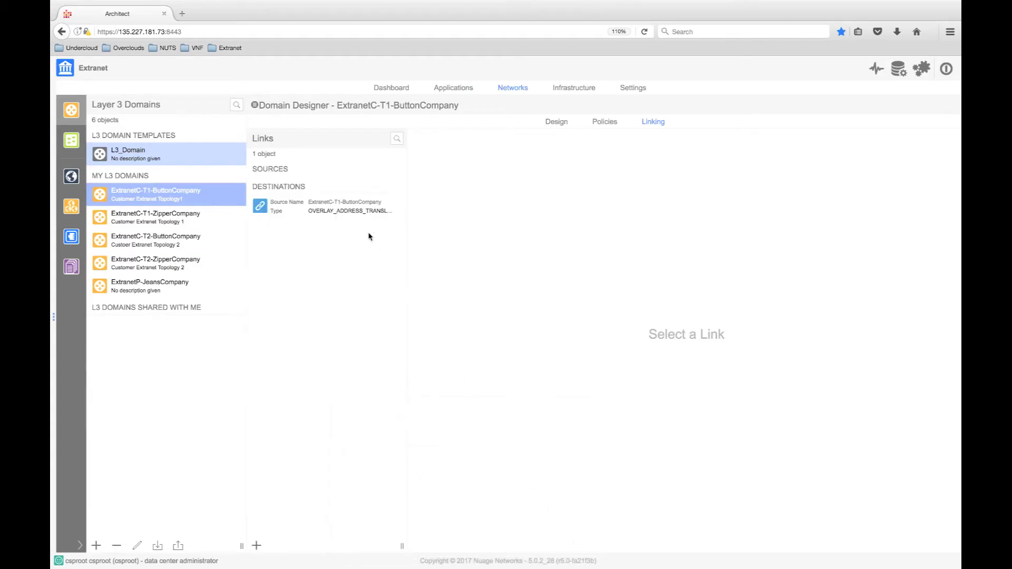
Add pool Button2Jeans (10.0.33.2–10.0.33.254) to the JeansCompany link and view its PAT entry.
left_click(358, 212)
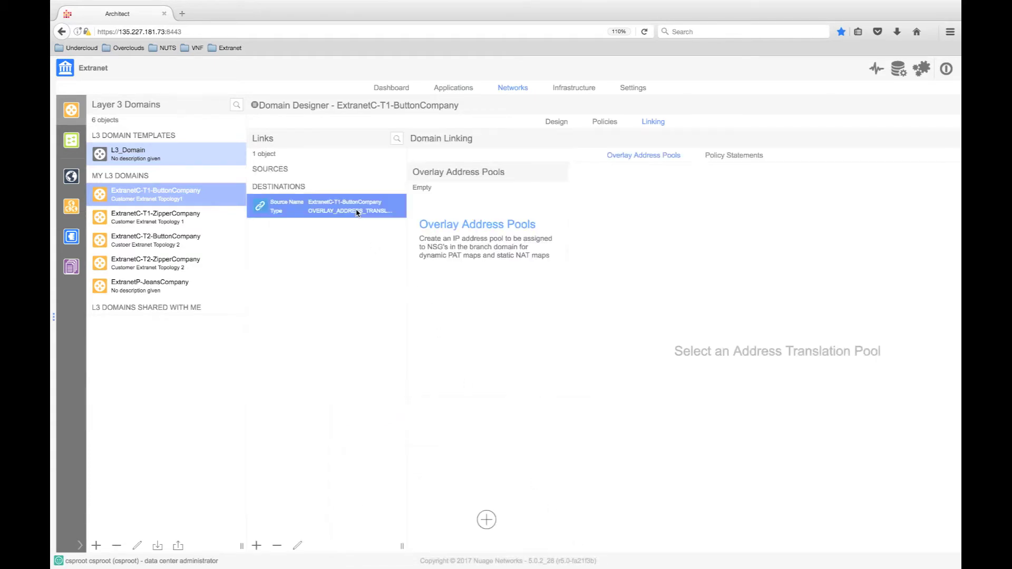
left_click(487, 521)
type("Button2Jeans")
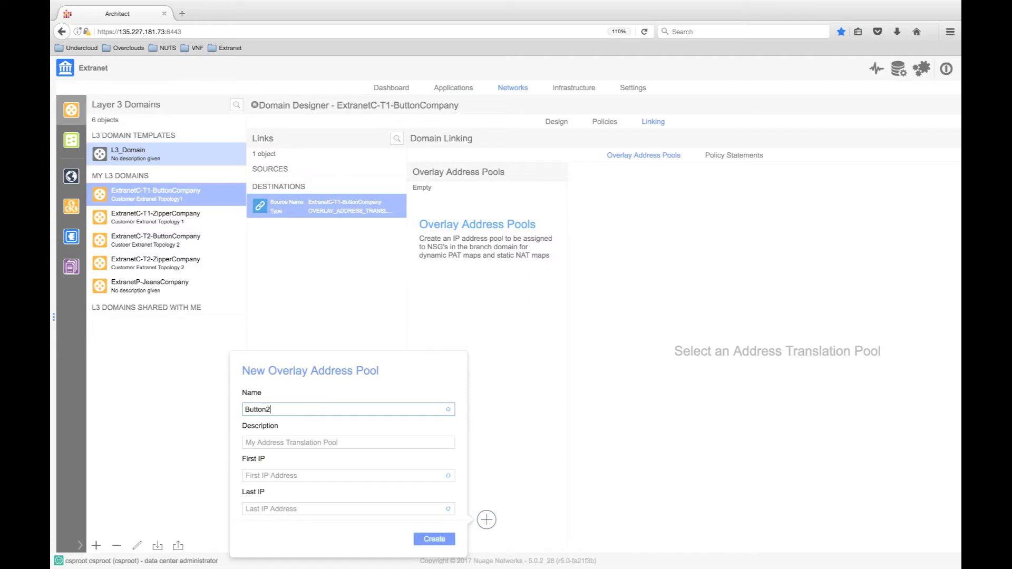
key("Tab")
key("Tab")
type("10.0.33.2")
key("Tab")
type("10.0.33.254")
left_click(432, 539)
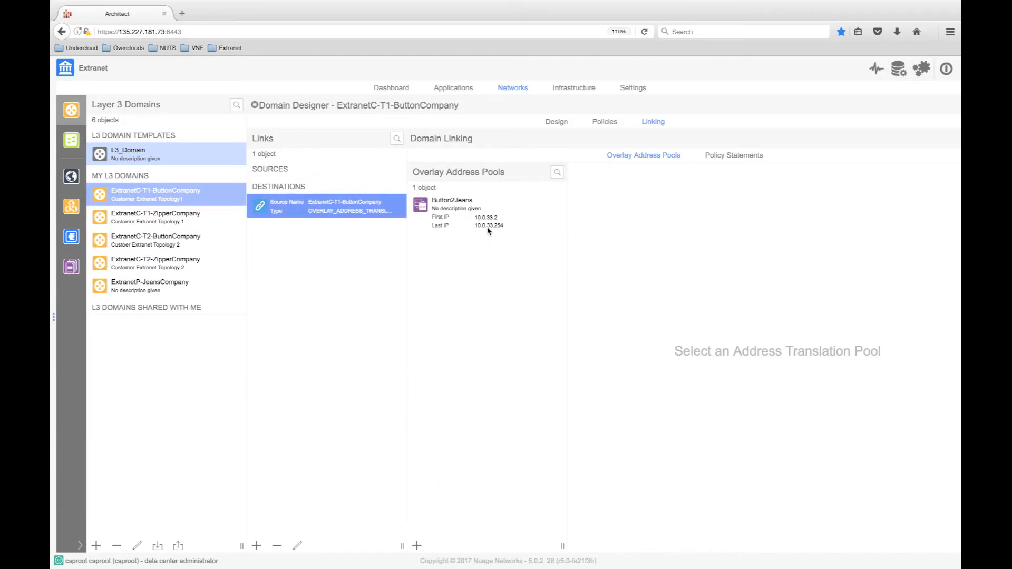
left_click(488, 231)
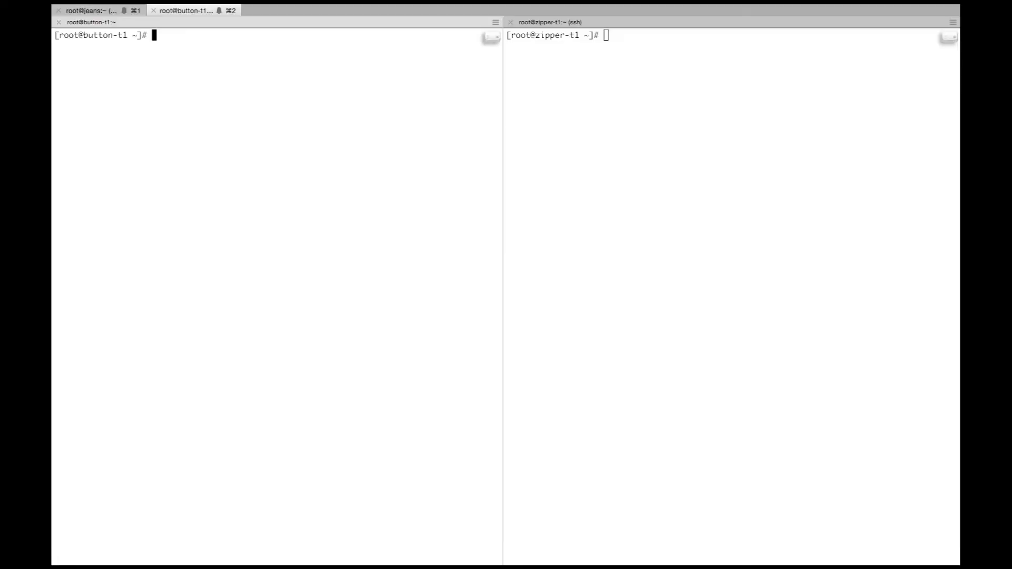
type("ip -4 a show ens5")
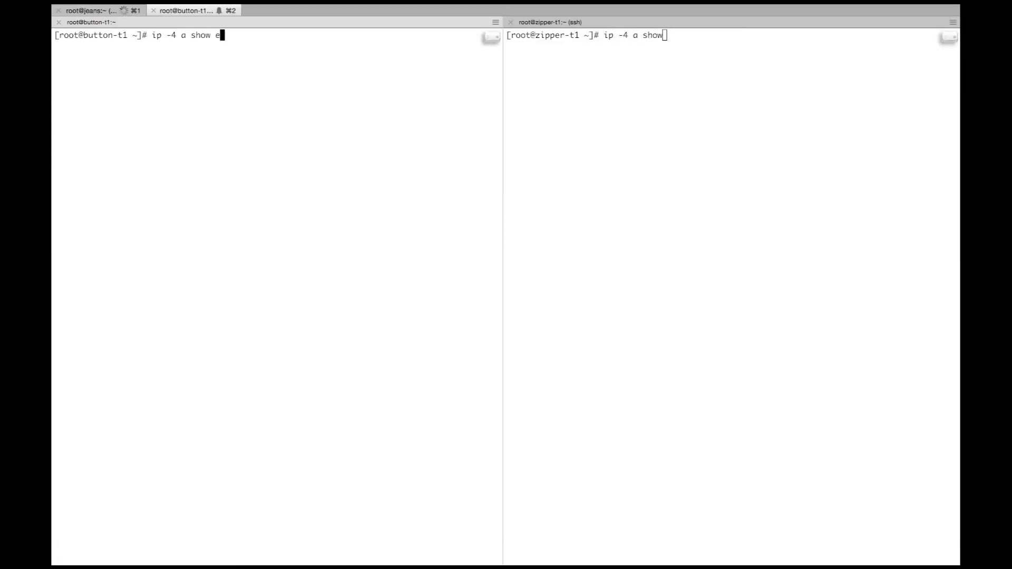
Check the ens5 addresses and ping 192.168.100.2 from both button-t1 and zipper-t1.
key("Return")
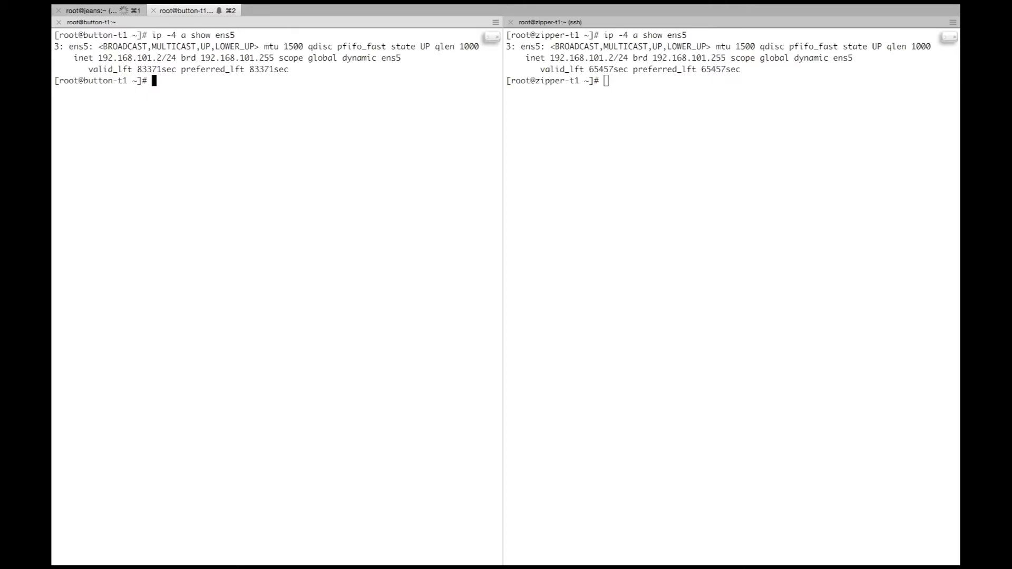
type("ping 192.")
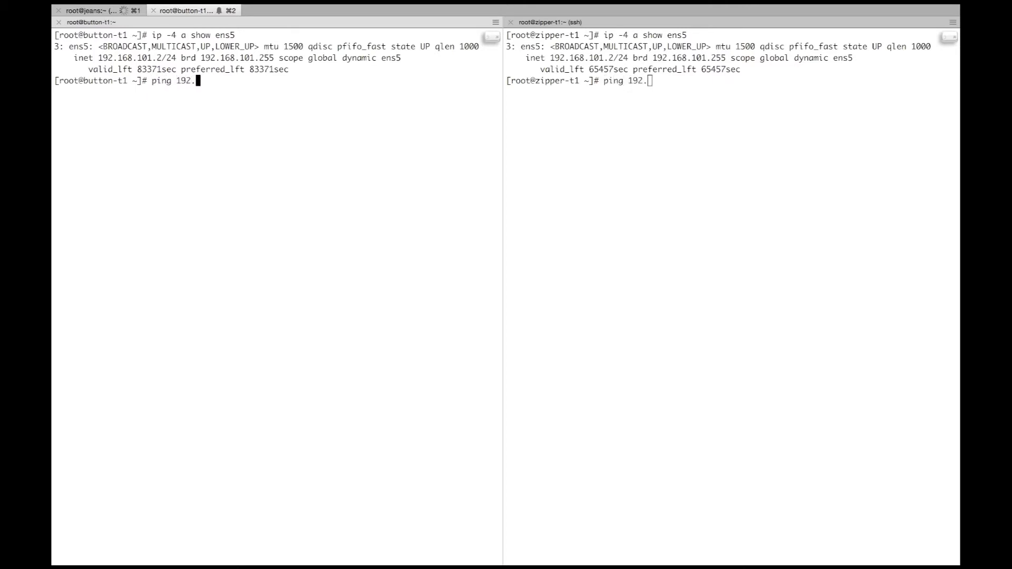
type("168.100.2")
key("Return")
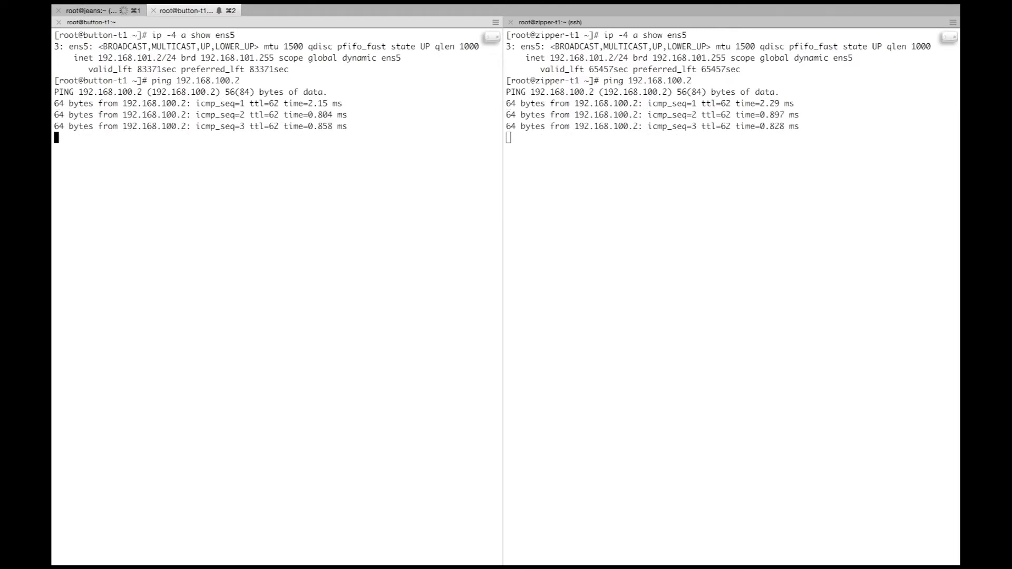
key("ctrl+c")
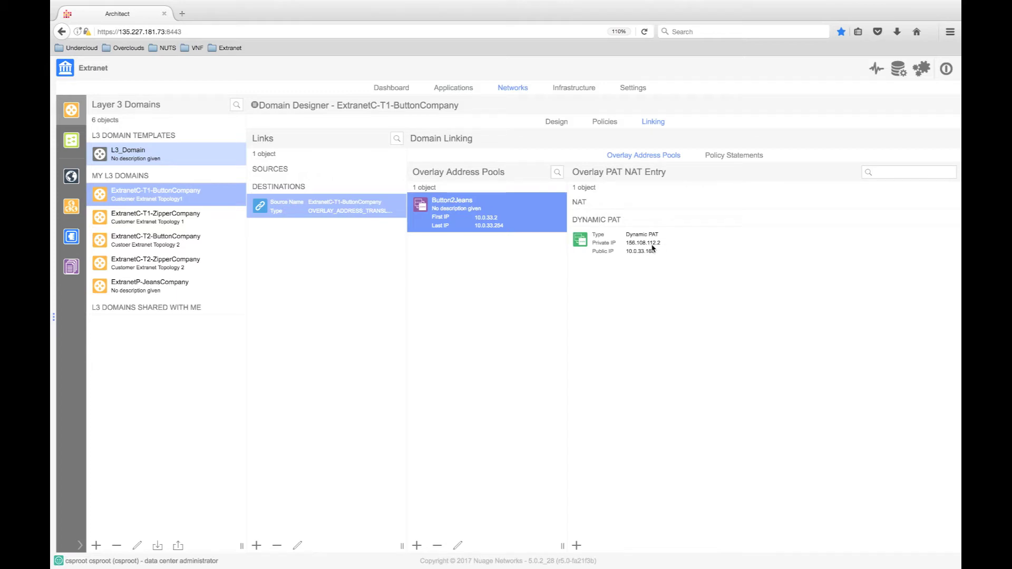
Load the ButtonCompany-T1 Extranet bookmark in a new tab, showing source IP 10.0.33.168.
left_click(189, 14)
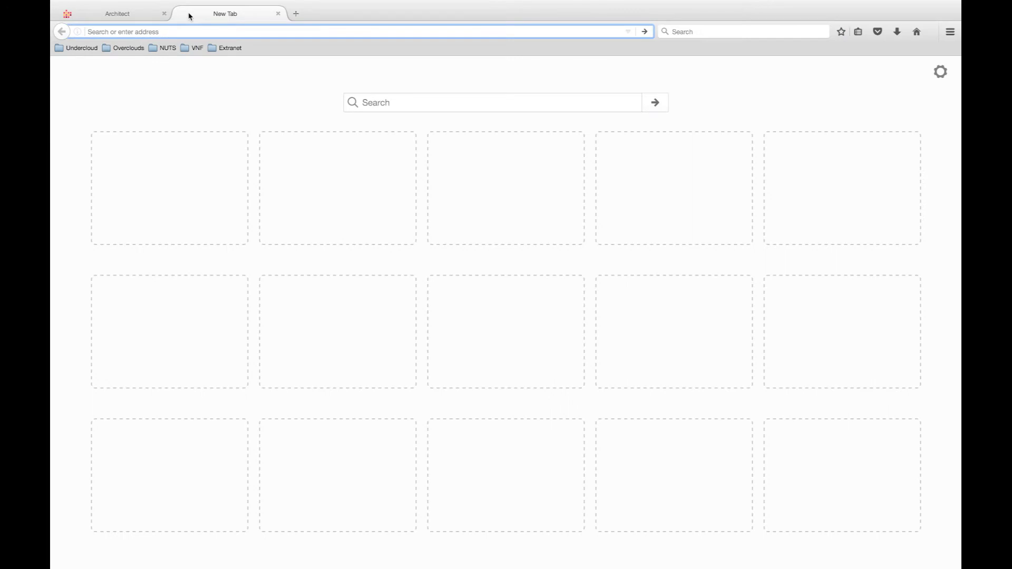
left_click(225, 48)
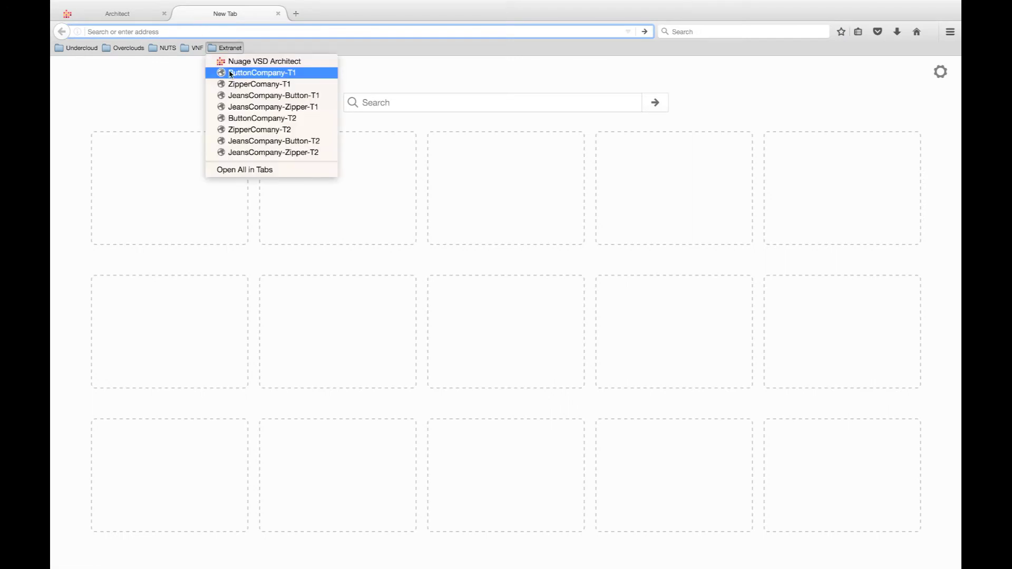
left_click(230, 74)
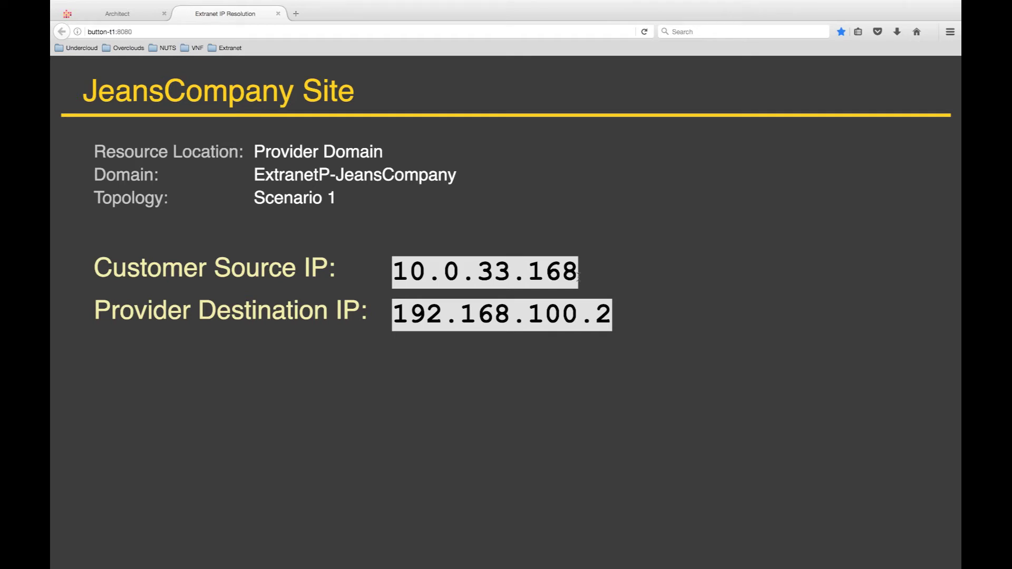
Check ZipperCompany's Zipper2Jeans pool and PAT entry in Architect, then return to the test page.
left_click(117, 14)
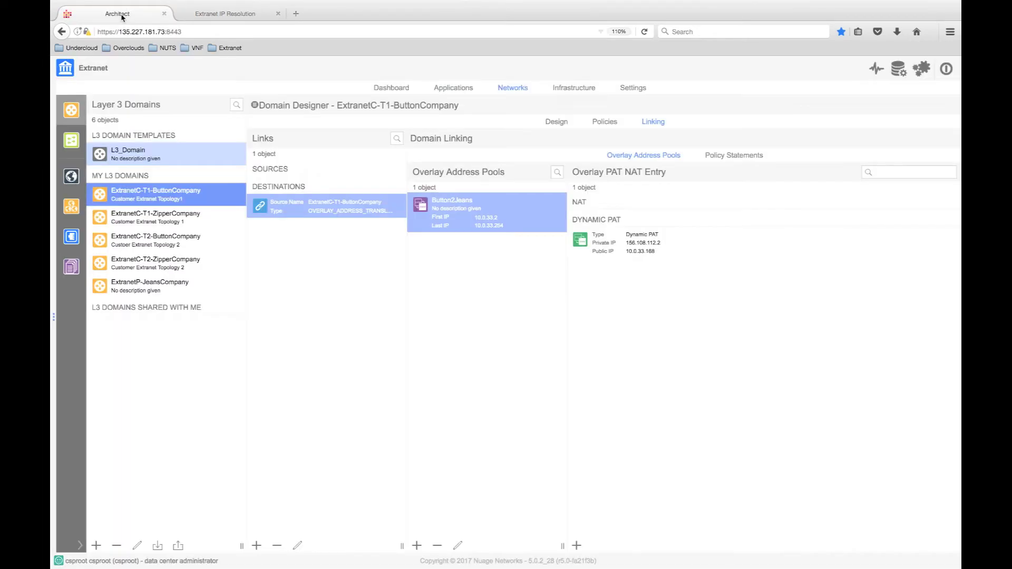
left_click(162, 217)
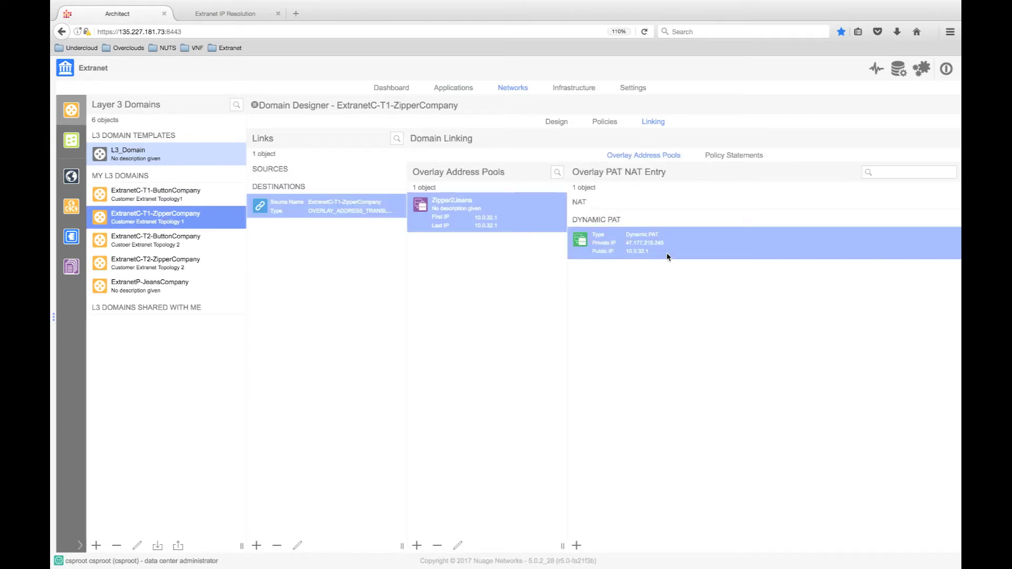
left_click(245, 20)
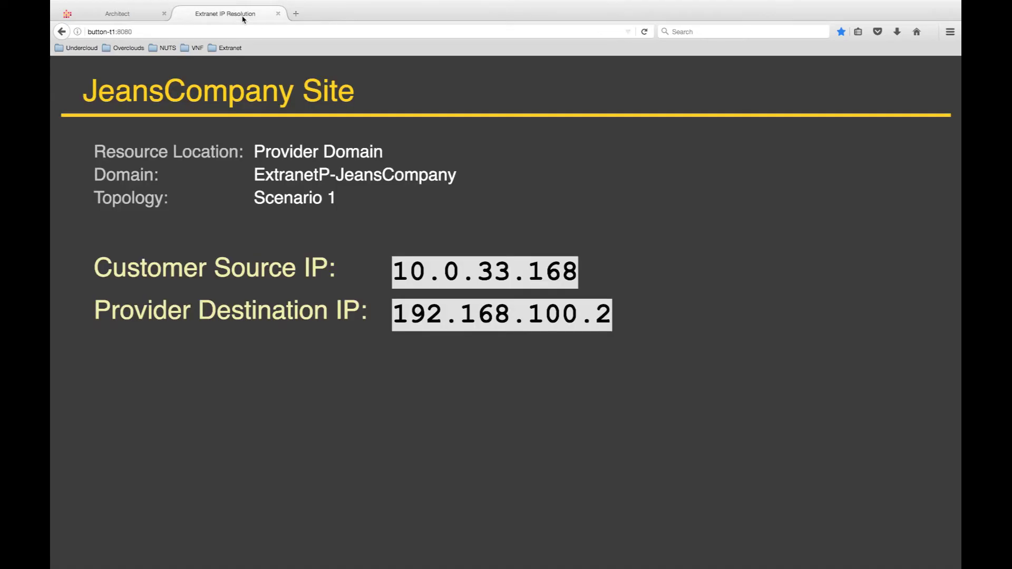
Load the ZipperCompany-T1 Extranet bookmark to see how ZipperCompany reaches the JeansCompany site.
left_click(230, 47)
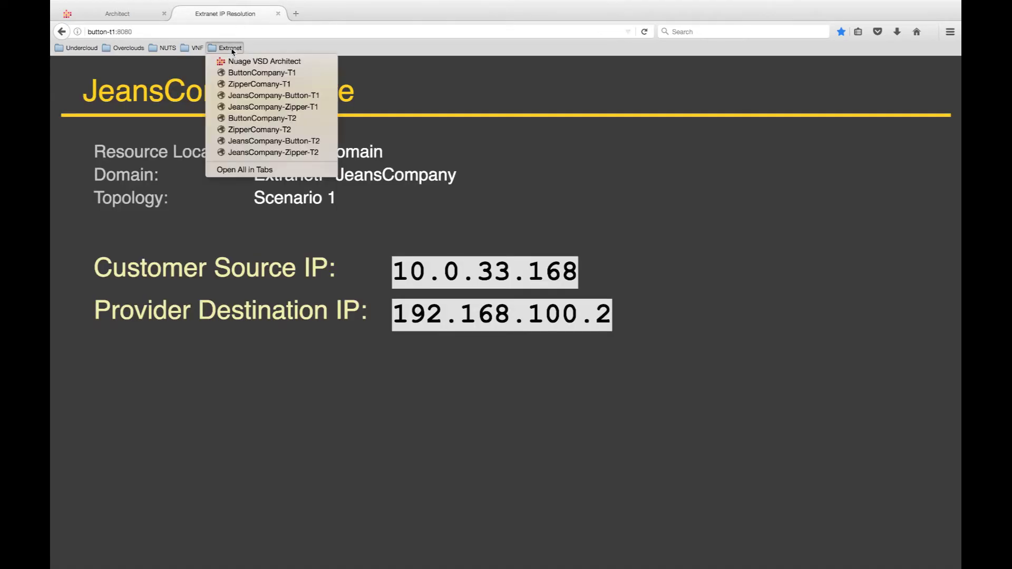
left_click(235, 84)
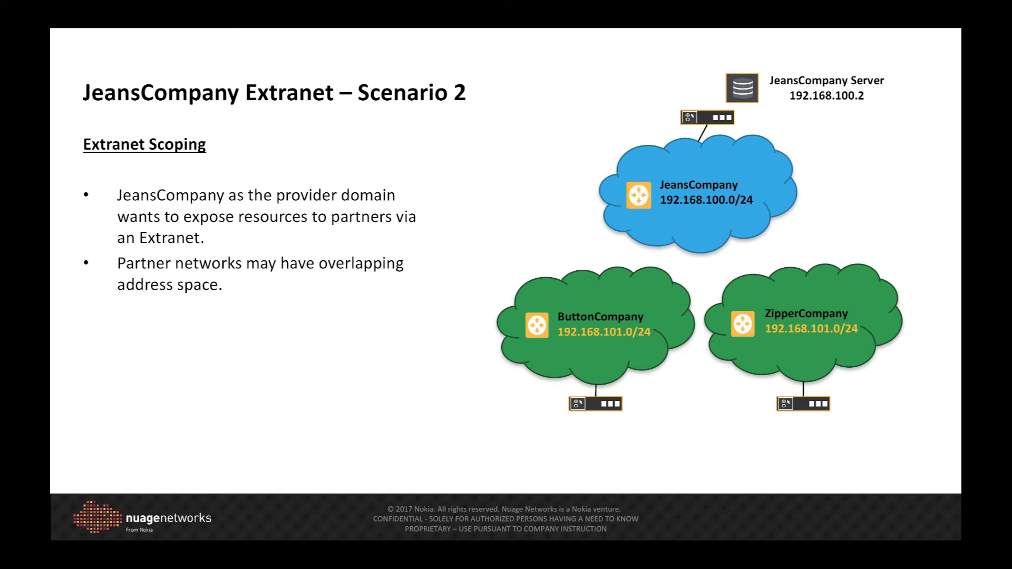
Play the Scenario 2 builds: scoping table, partner-linking arrows, address planning table and translation animation.
key("Right")
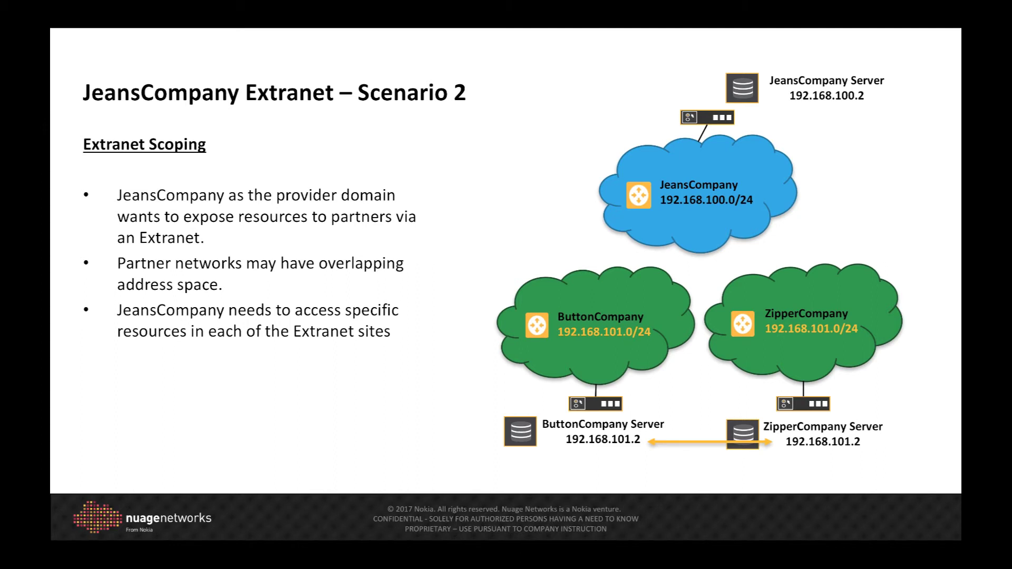
key("Right")
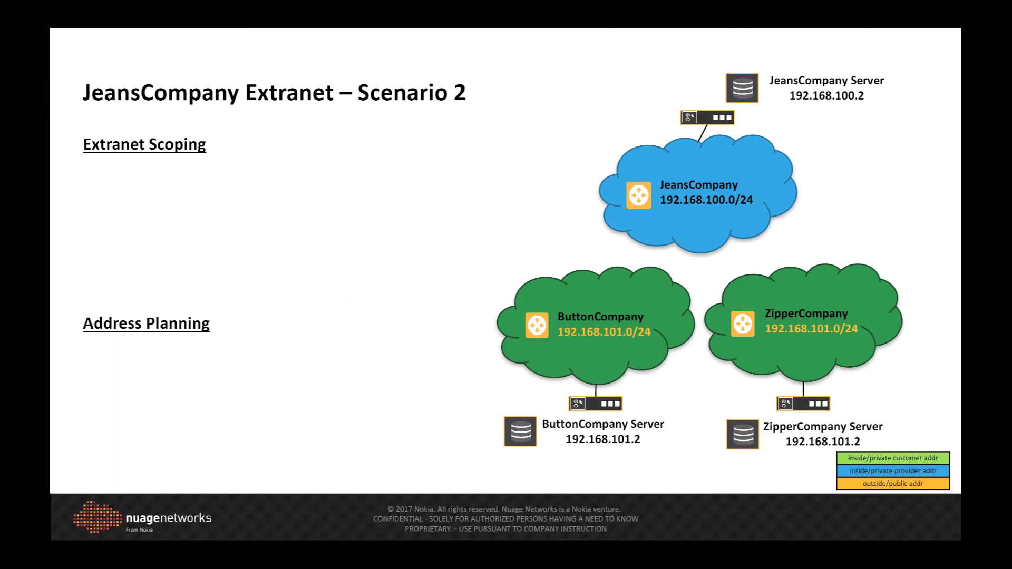
key("Right")
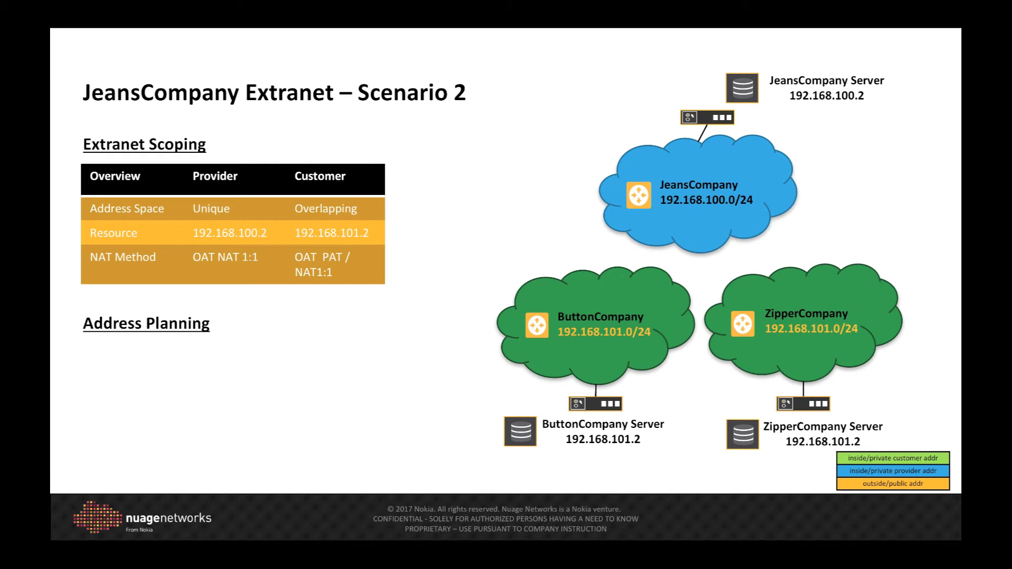
key("Right")
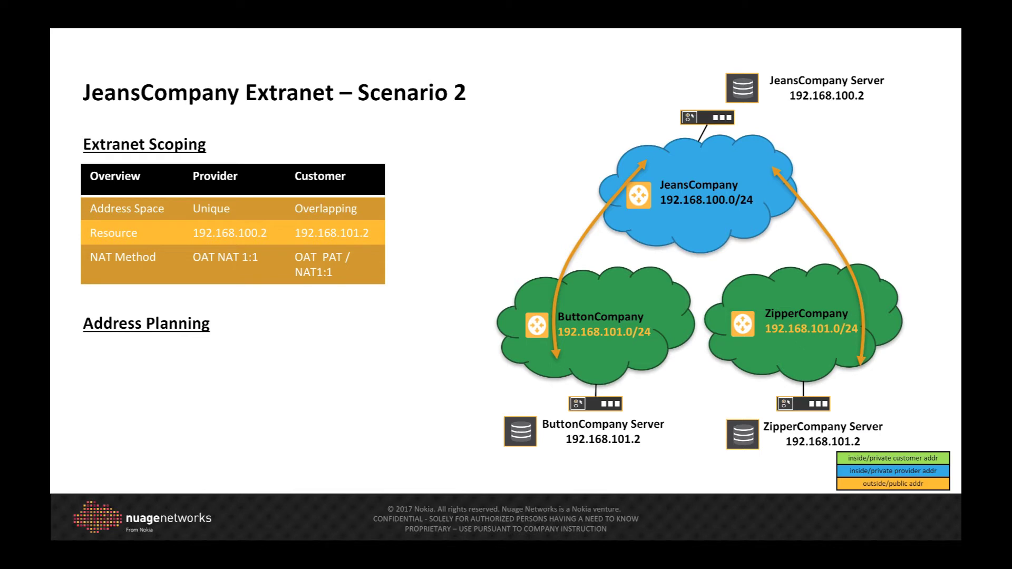
key("Right")
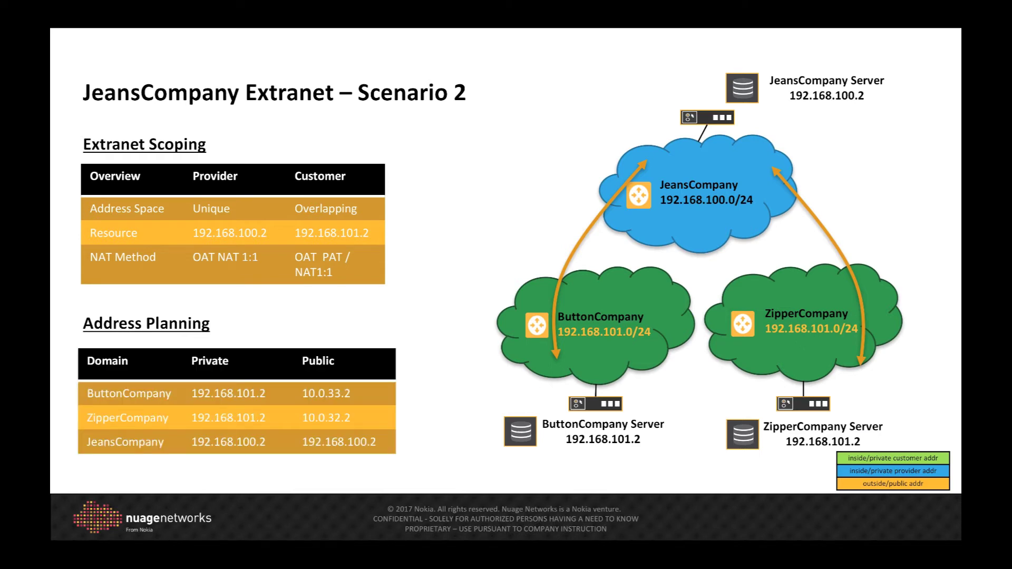
key("Right")
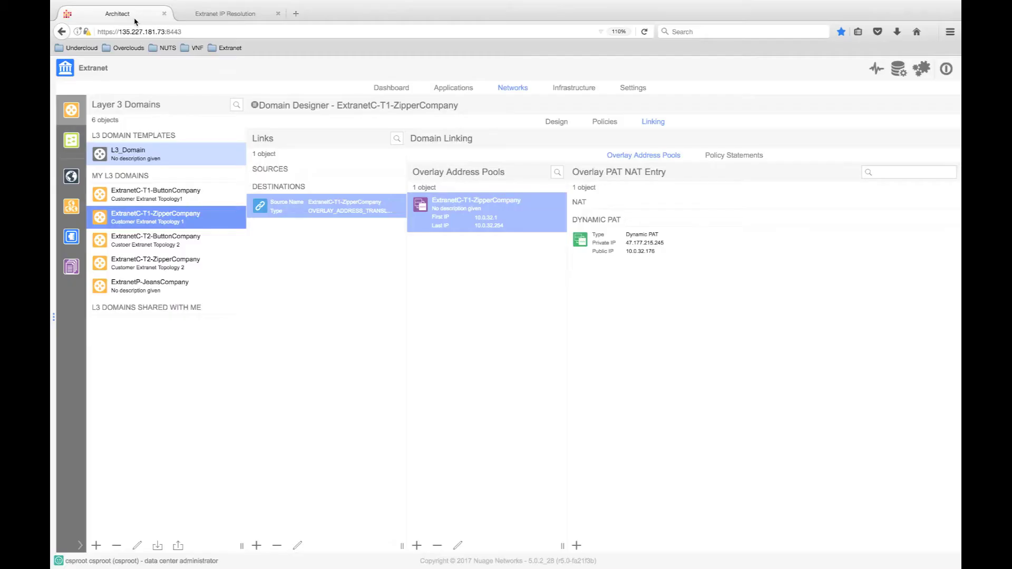
In ExtranetC-T1-ButtonCompany's linking, create a 1:1 NAT entry from 192.168.101.2 to public 10.0.33.2.
left_click(166, 200)
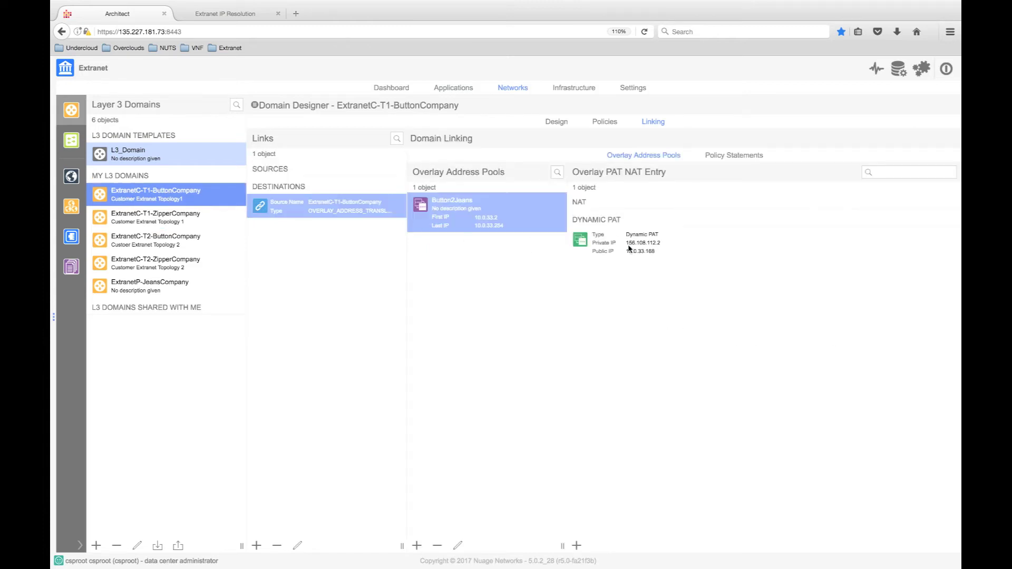
left_click(576, 546)
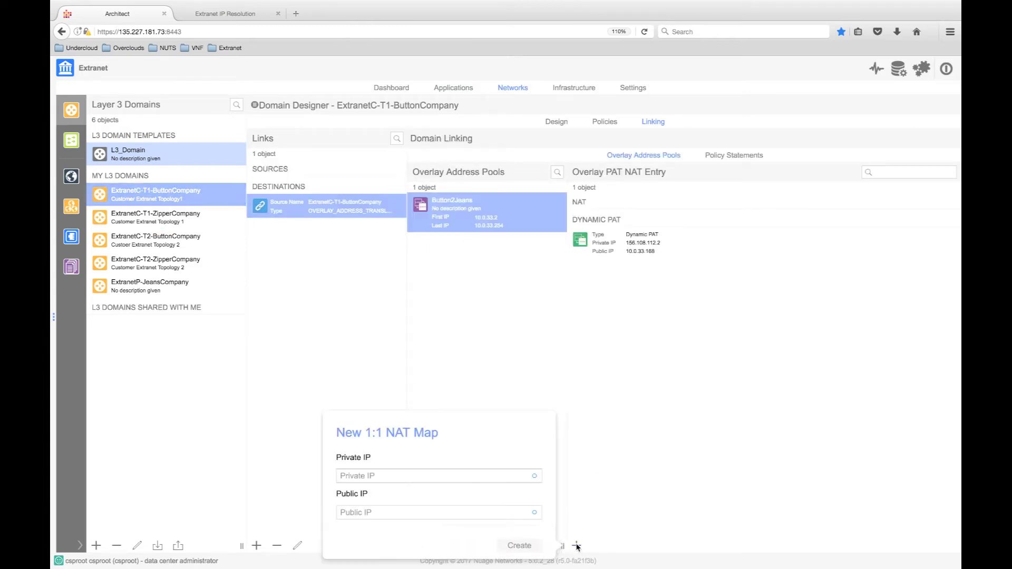
left_click(380, 477)
type("192.168.101.")
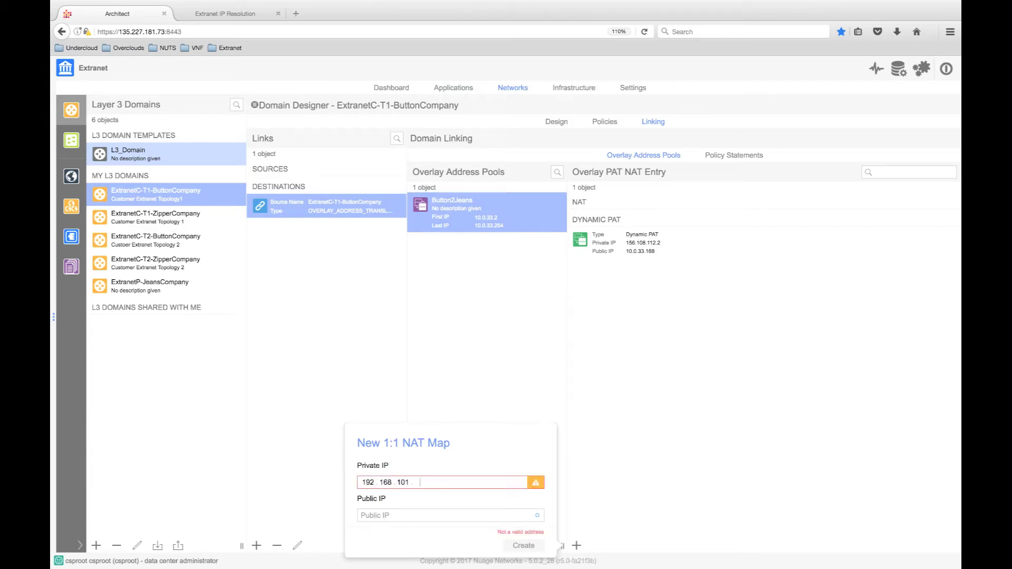
type("2")
left_click(369, 516)
type("10.0.33")
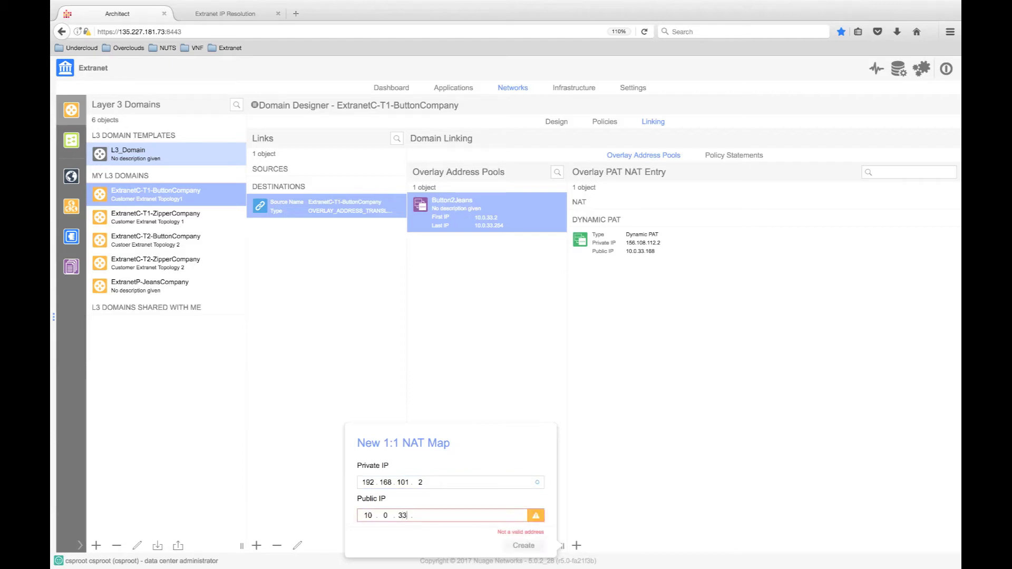
type(".")
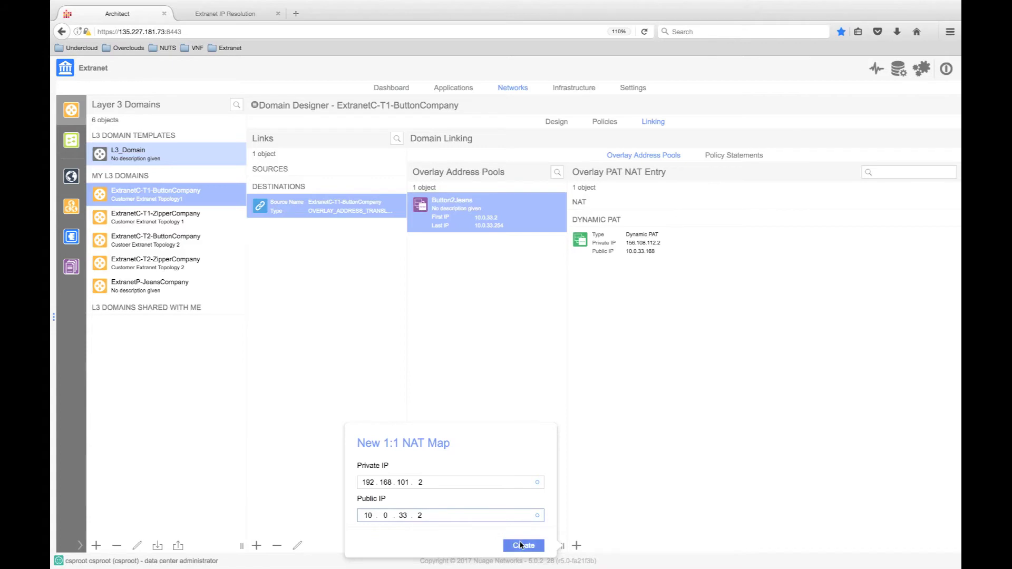
left_click(520, 544)
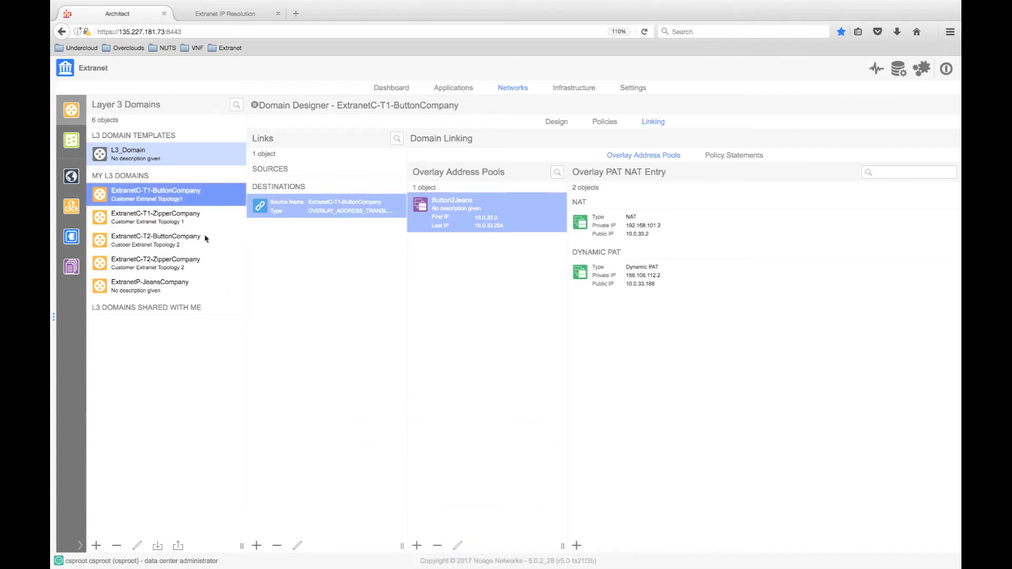
left_click(176, 220)
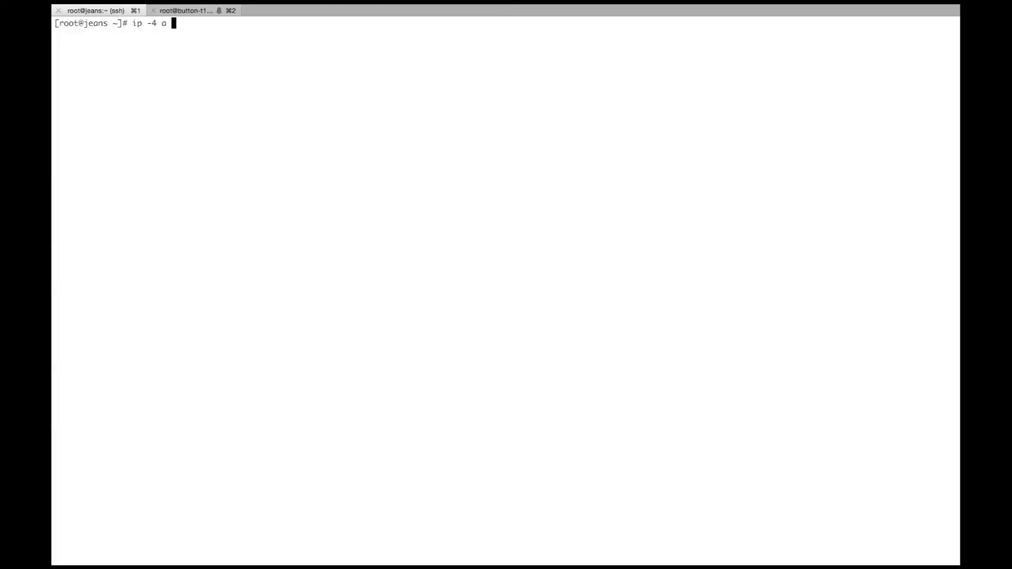
Confirm the host address with 'ip -4 a show ens5', then ping ZipperCompany's 10.0.32.2 successfully.
type("show ens5")
key("Return")
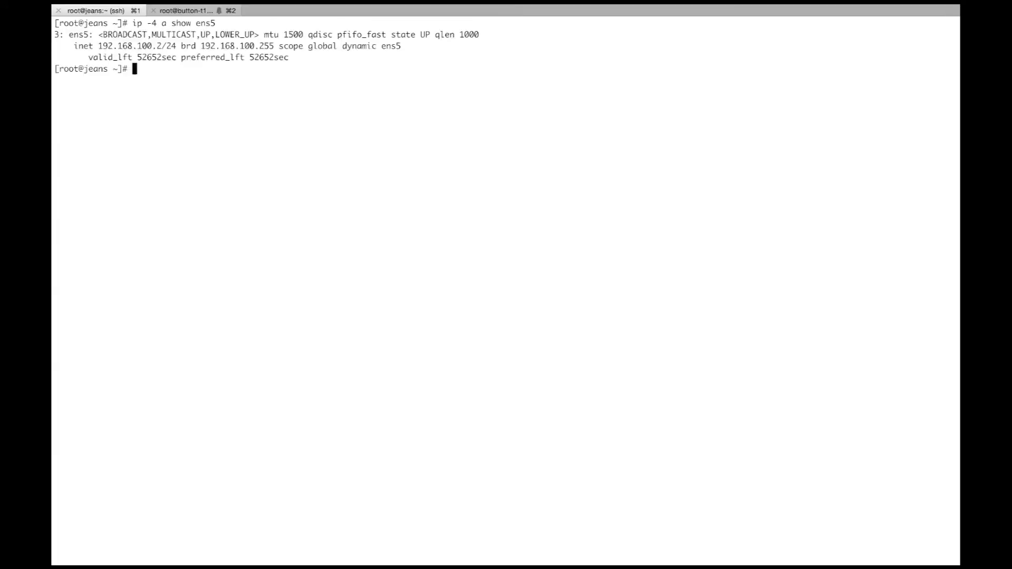
type("ping 10.0.32.2")
key("Return")
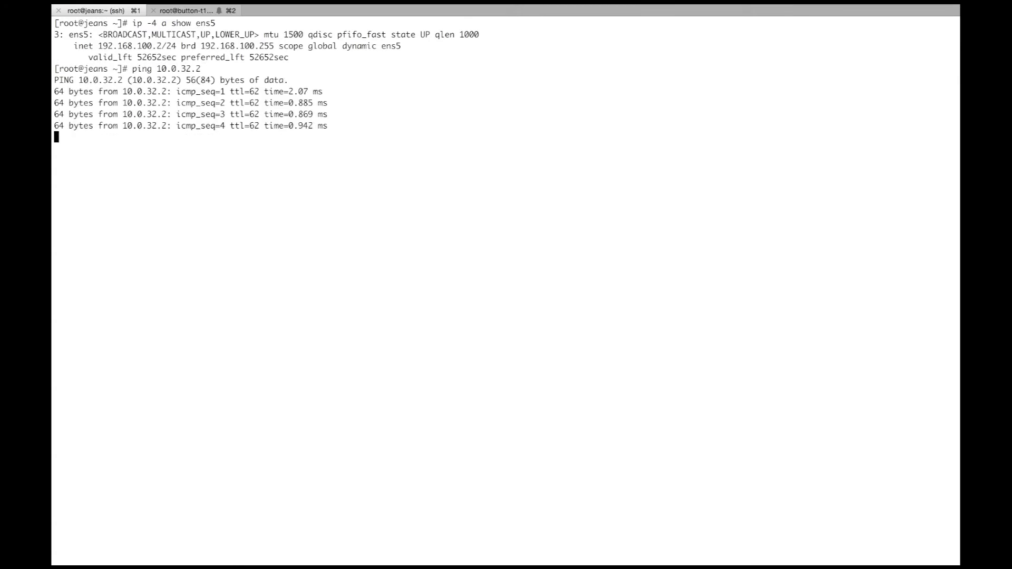
key("ctrl+c")
Ping ButtonCompany's public address 10.0.33.2 by editing the previous ping command.
key("Up")
key("Left")
key("Left")
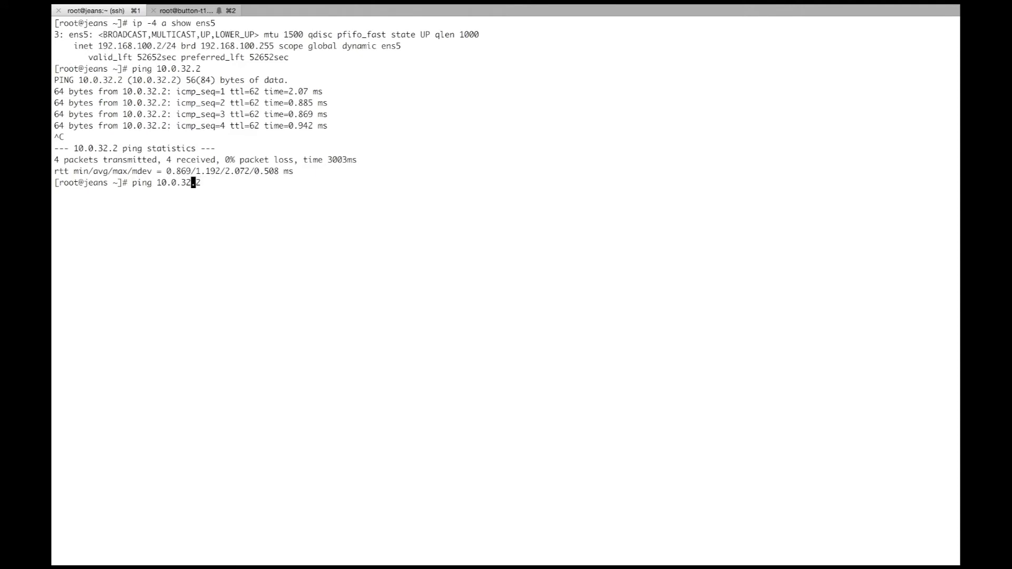
key("BackSpace")
type("3")
key("Return")
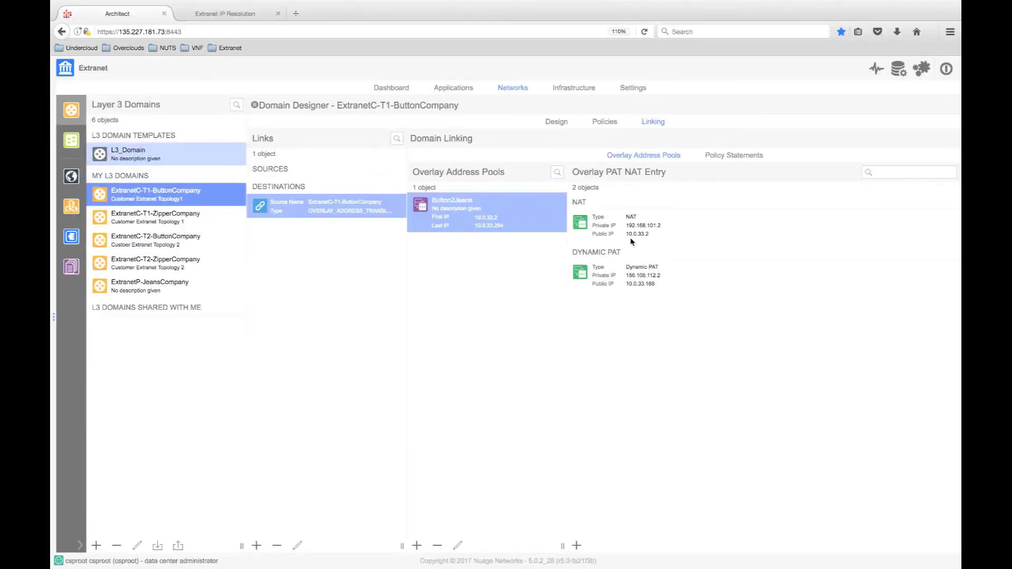
On the Extranet IP Resolution tab, load the JeansCompany-Button-T1 and JeansCompany-Zipper-T1 bookmarks.
left_click(215, 16)
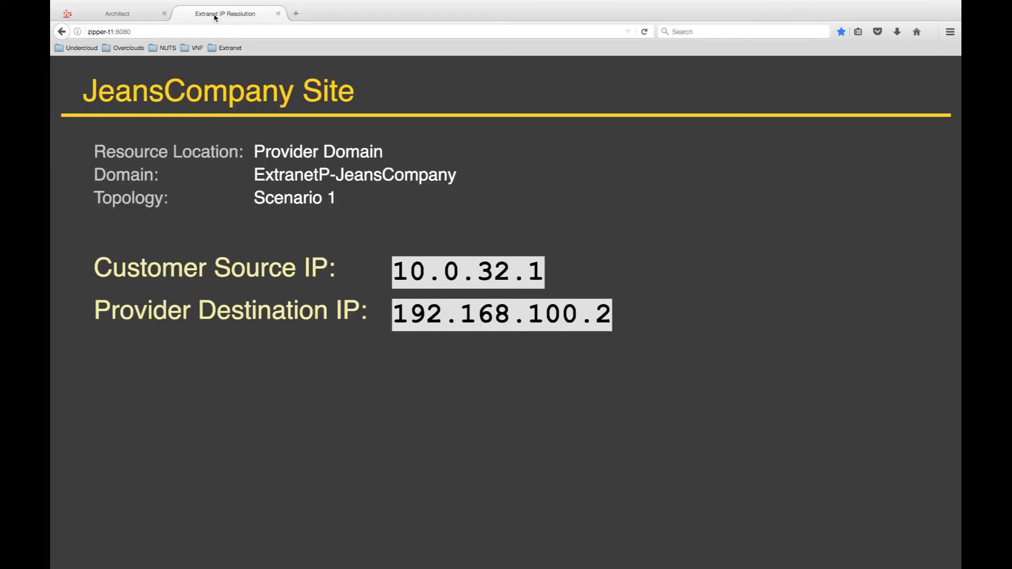
left_click(226, 49)
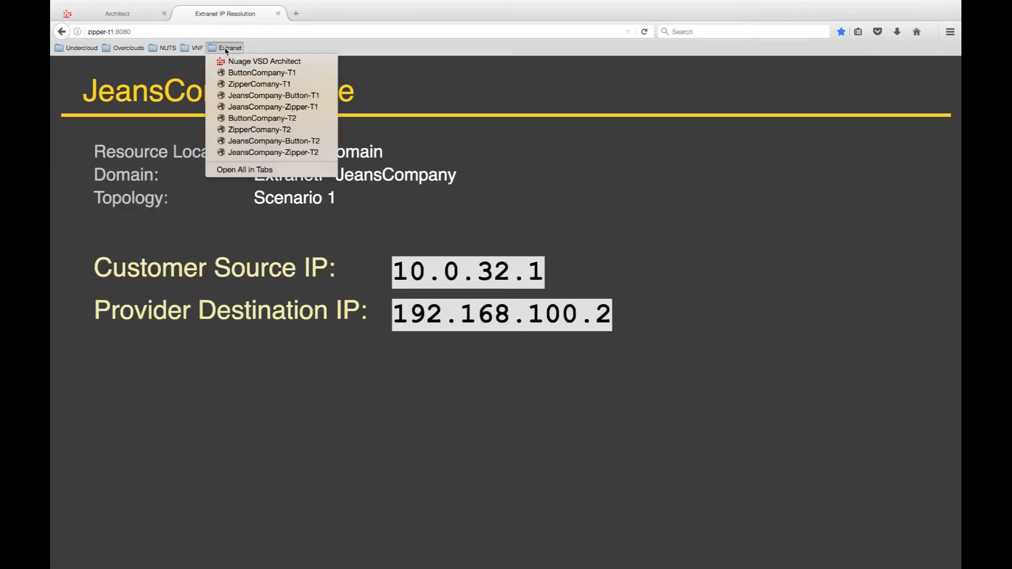
left_click(238, 96)
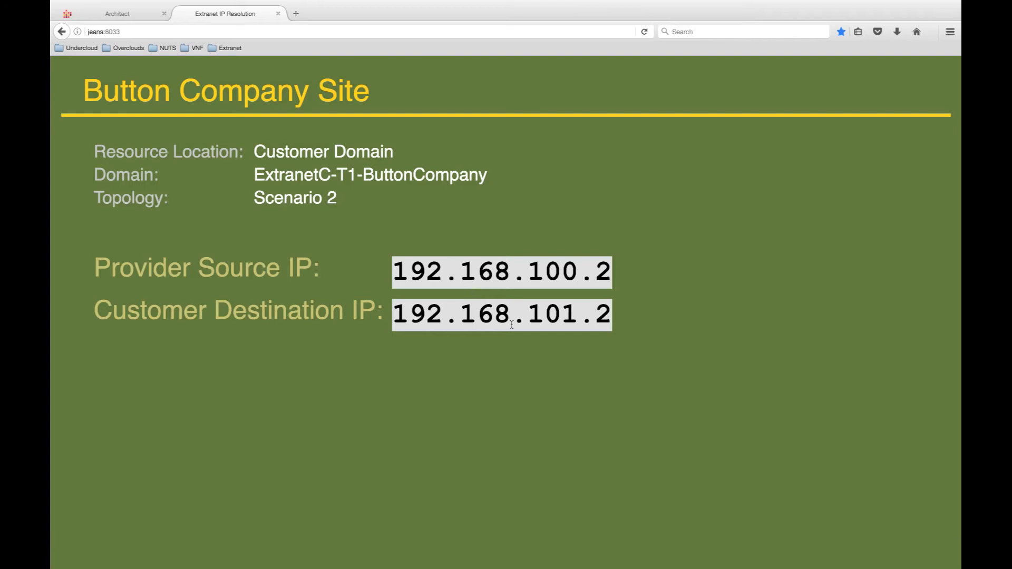
left_click(228, 47)
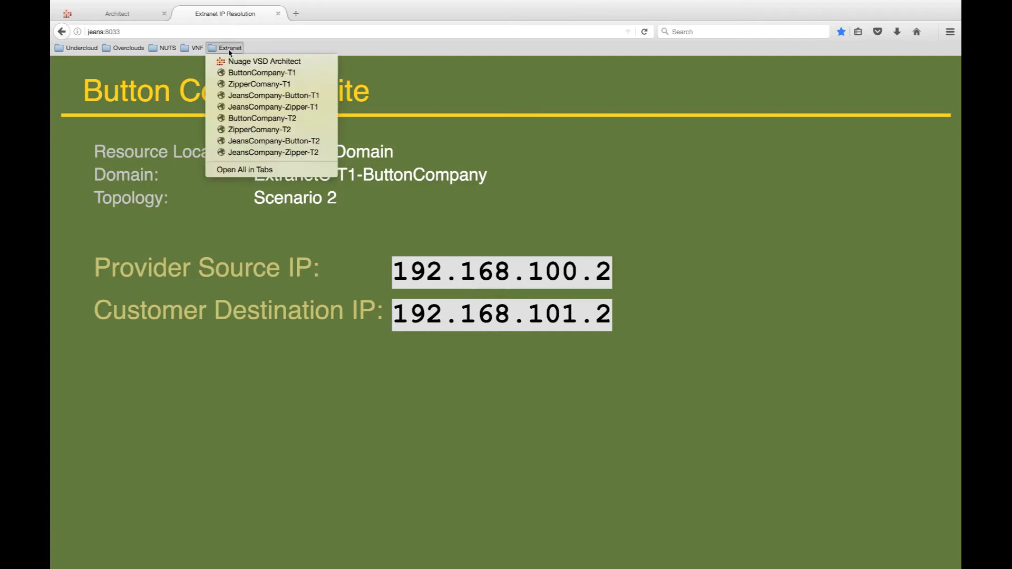
left_click(243, 108)
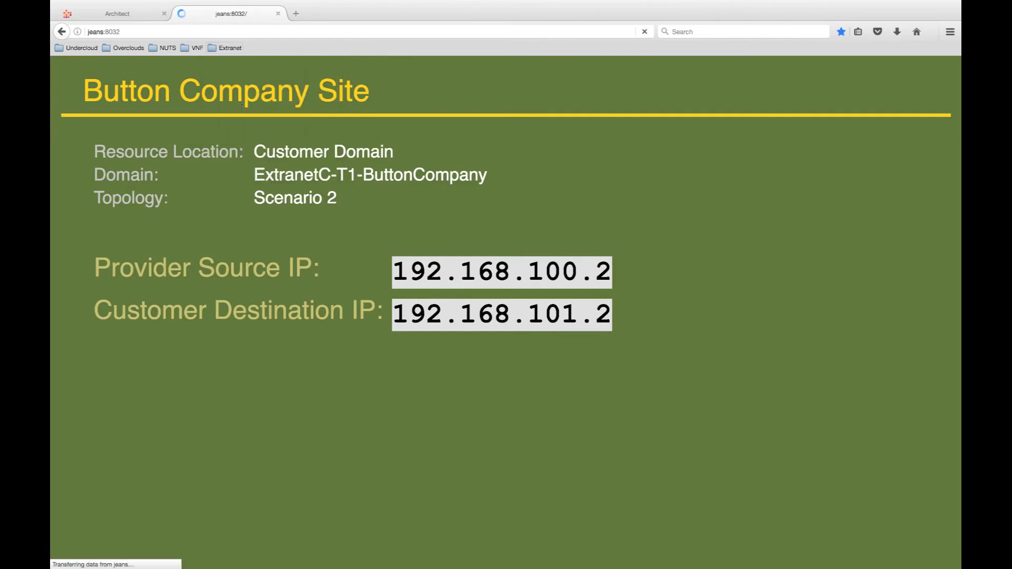